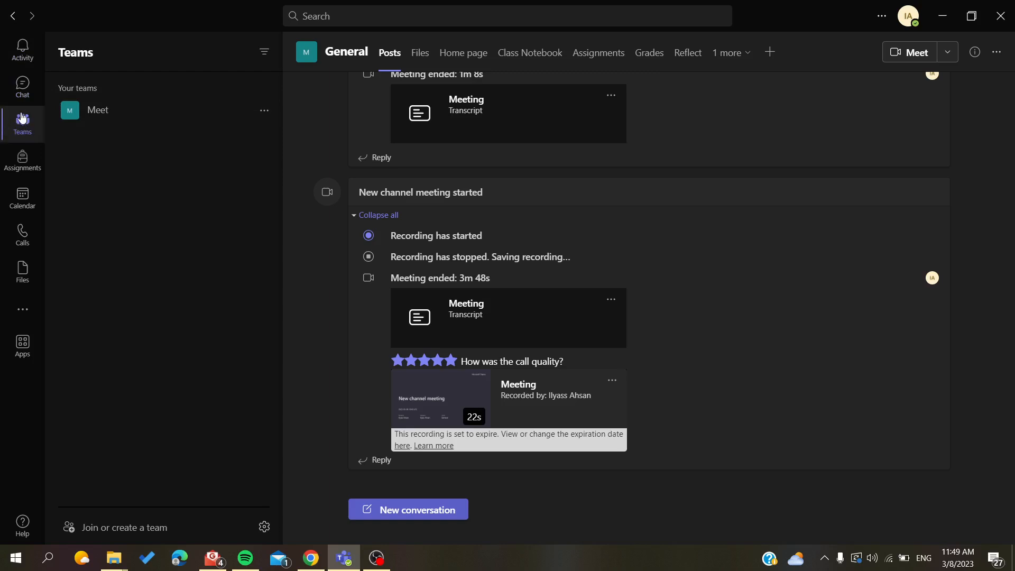
- Open the teams list and expand the Meet team to show its General channel
{"action": "left_click", "coordinate": [21, 52]}
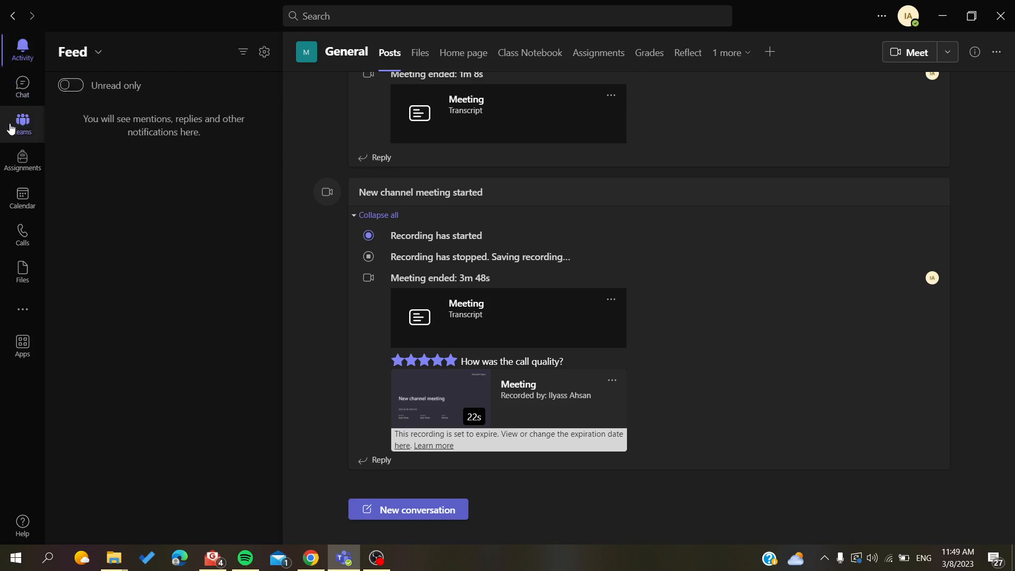
{"action": "left_click", "coordinate": [22, 86]}
{"action": "left_click", "coordinate": [26, 133]}
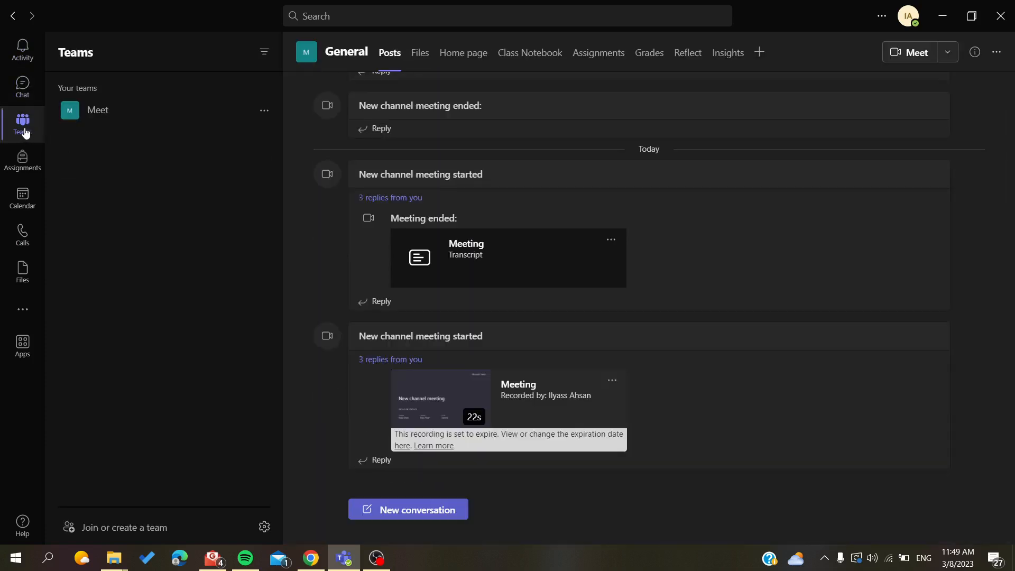
{"action": "left_click", "coordinate": [103, 113]}
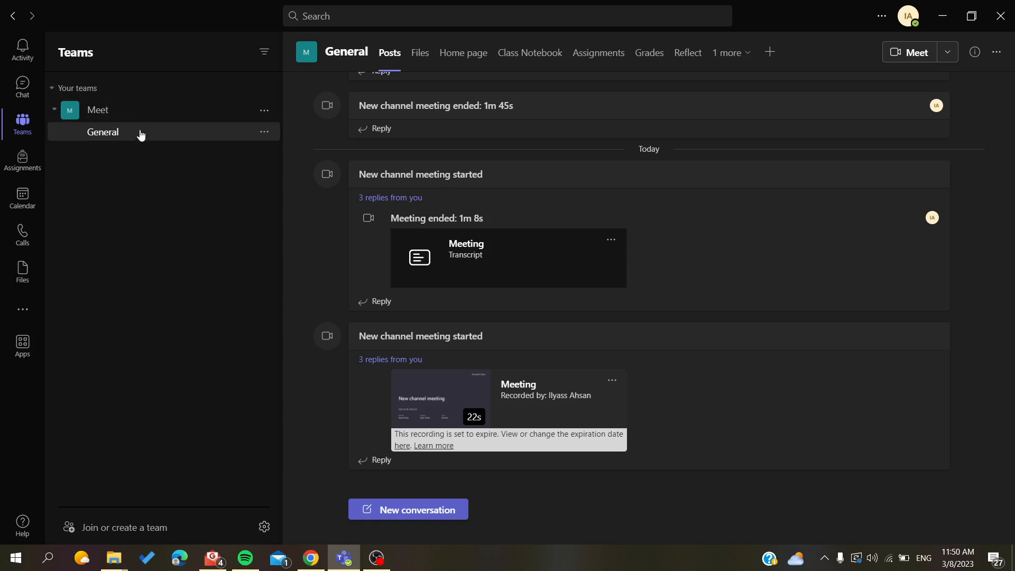
- Start and join a new channel meeting in General with computer audio, and dismiss the invitation to add people
{"action": "left_click", "coordinate": [918, 53]}
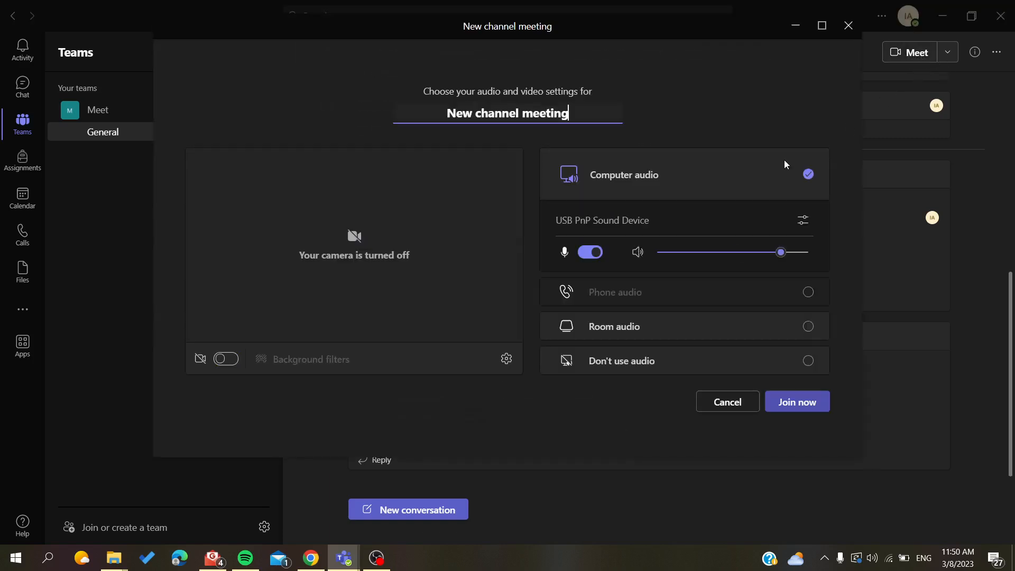
{"action": "left_click", "coordinate": [804, 403]}
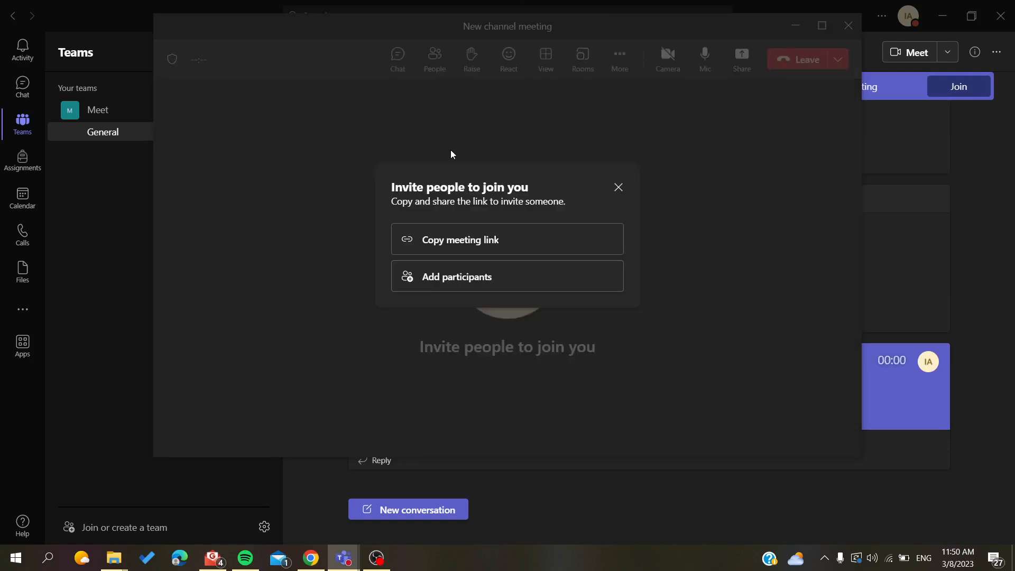
{"action": "left_click", "coordinate": [623, 193]}
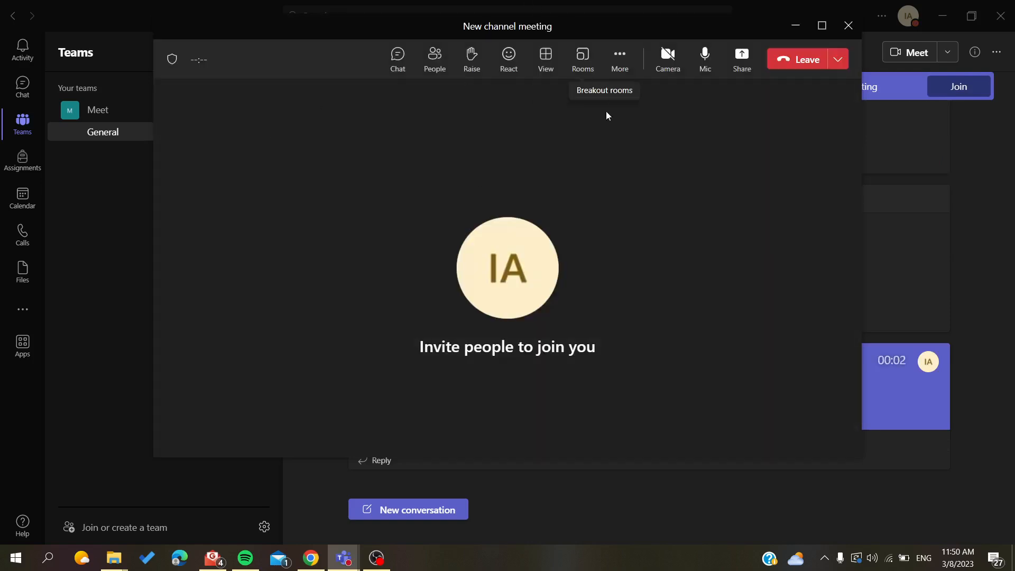
{"action": "left_click_drag", "start_coordinate": [607, 27], "coordinate": [561, 37]}
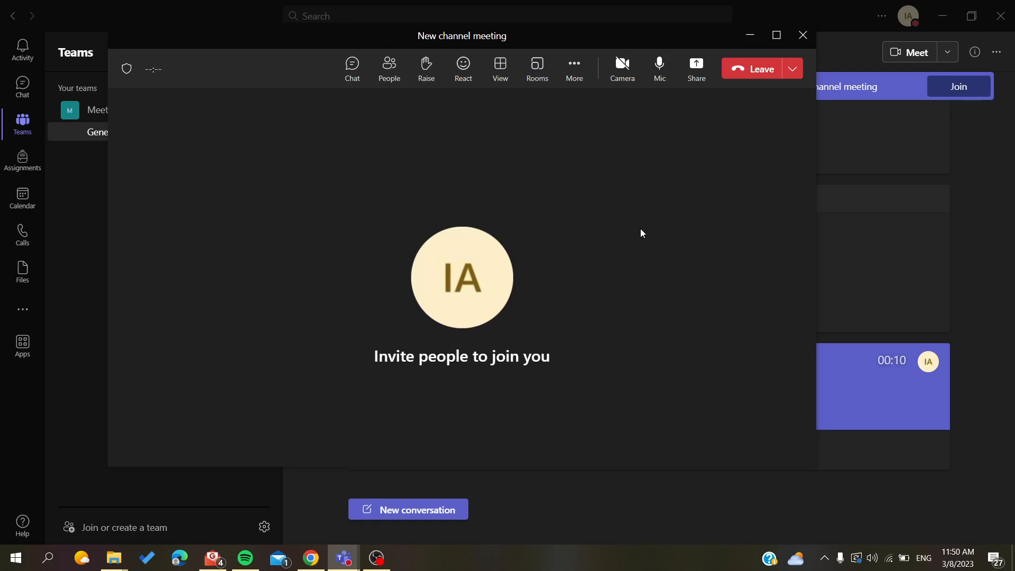
- Share a new Microsoft Whiteboard in the meeting as present-only, so only the presenter can edit, and maximize the meeting window
{"action": "left_click", "coordinate": [697, 76]}
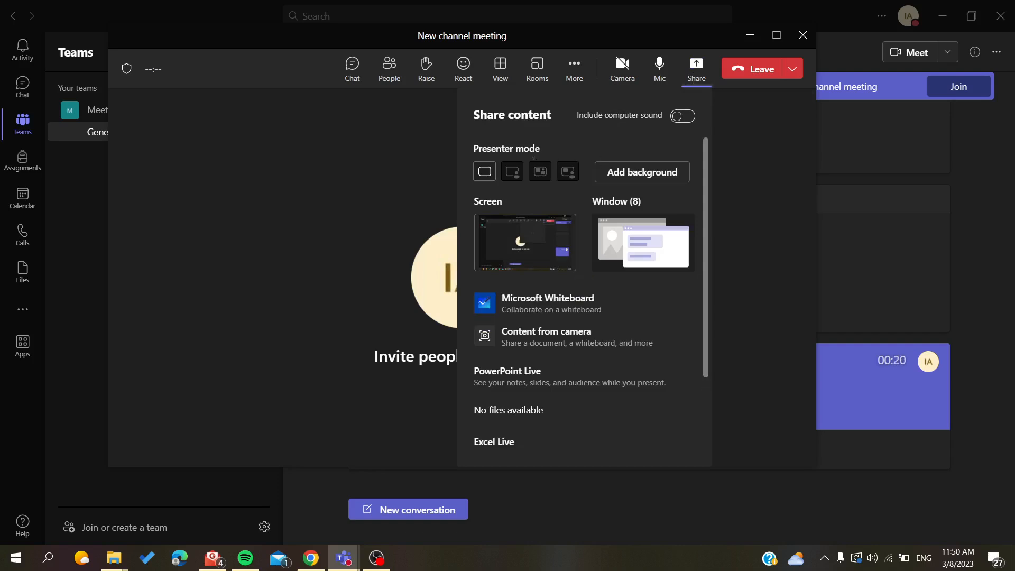
{"action": "scroll", "coordinate": [621, 152], "scroll_direction": "down", "scroll_amount": 1}
{"action": "scroll", "coordinate": [622, 150], "scroll_direction": "down", "scroll_amount": 1}
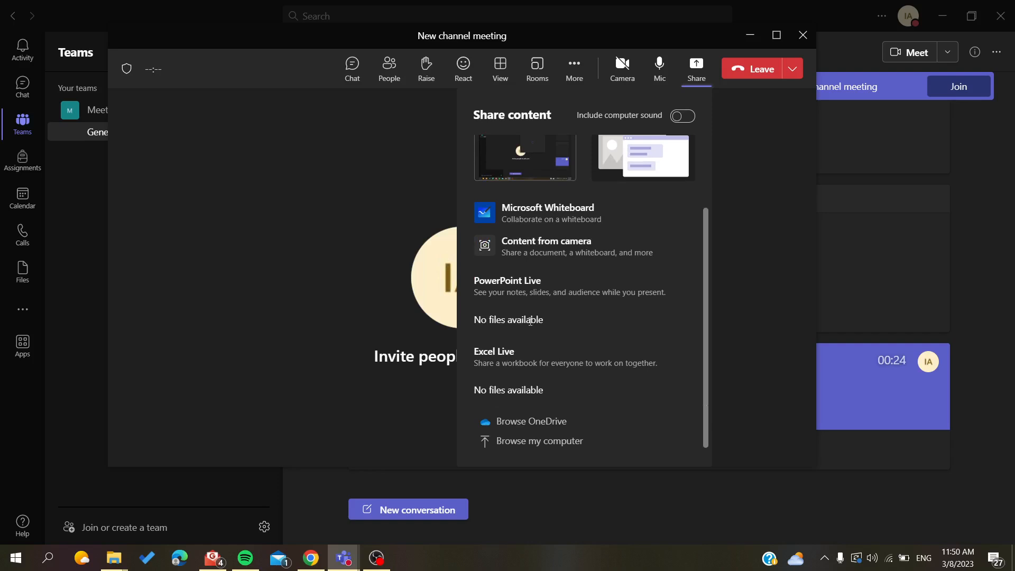
{"action": "scroll", "coordinate": [561, 312], "scroll_direction": "up", "scroll_amount": 2}
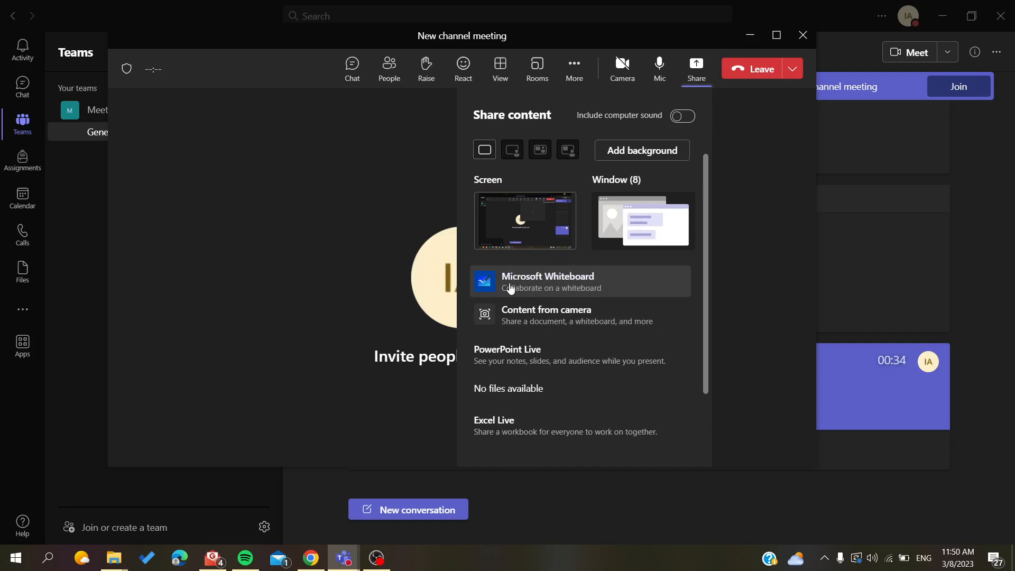
{"action": "left_click", "coordinate": [458, 295]}
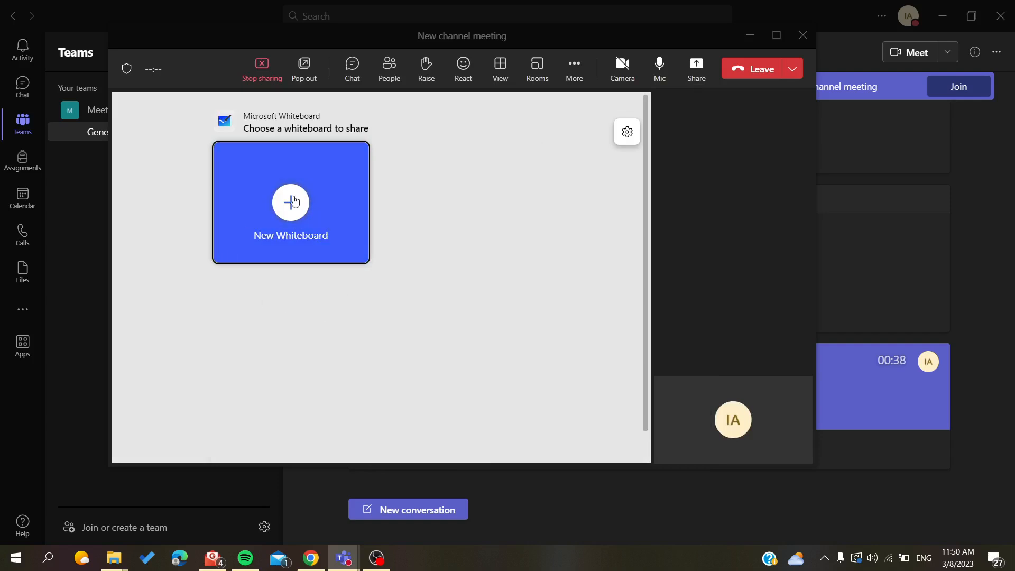
{"action": "left_click", "coordinate": [291, 202]}
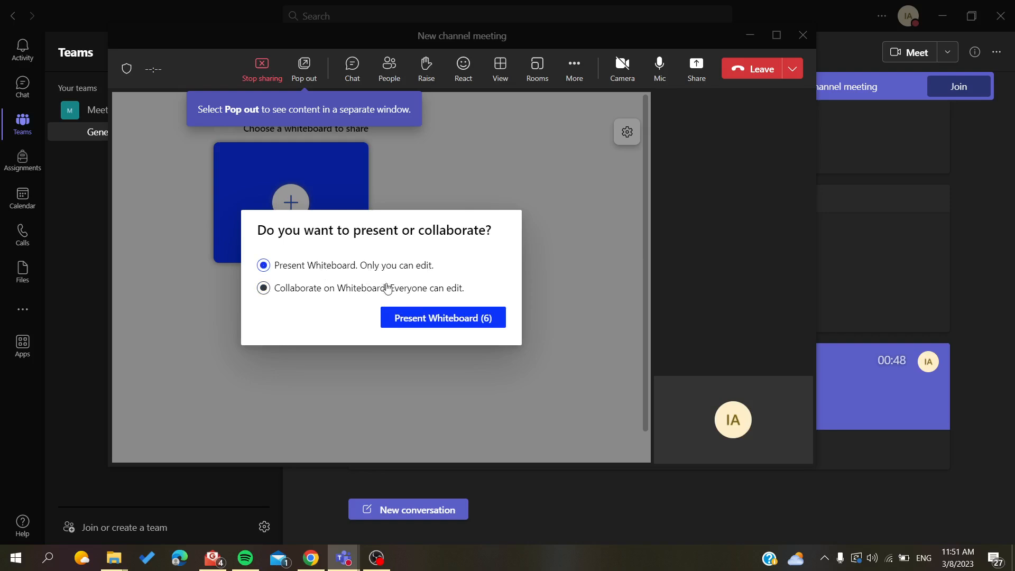
{"action": "left_click", "coordinate": [433, 318]}
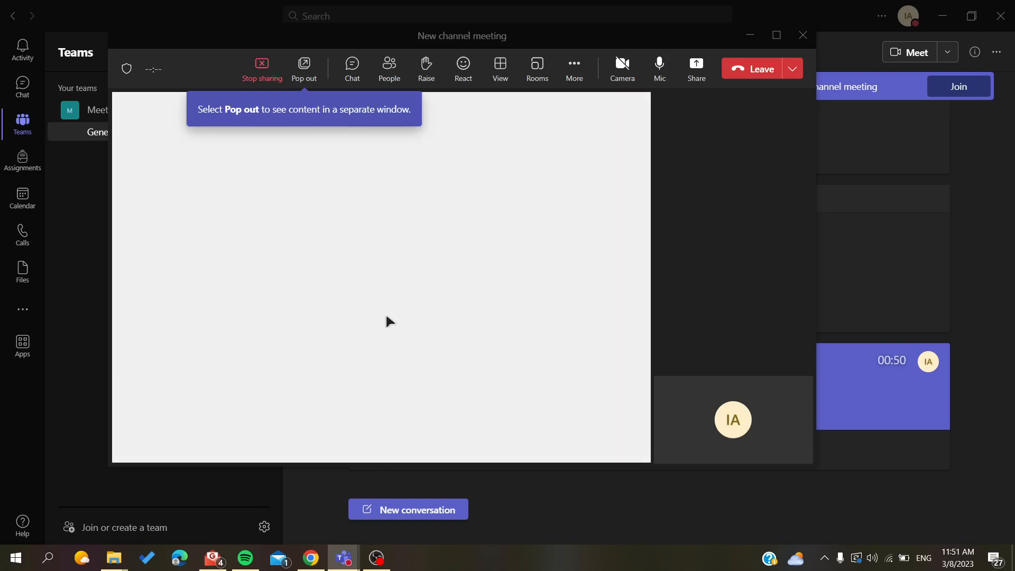
{"action": "left_click", "coordinate": [774, 37]}
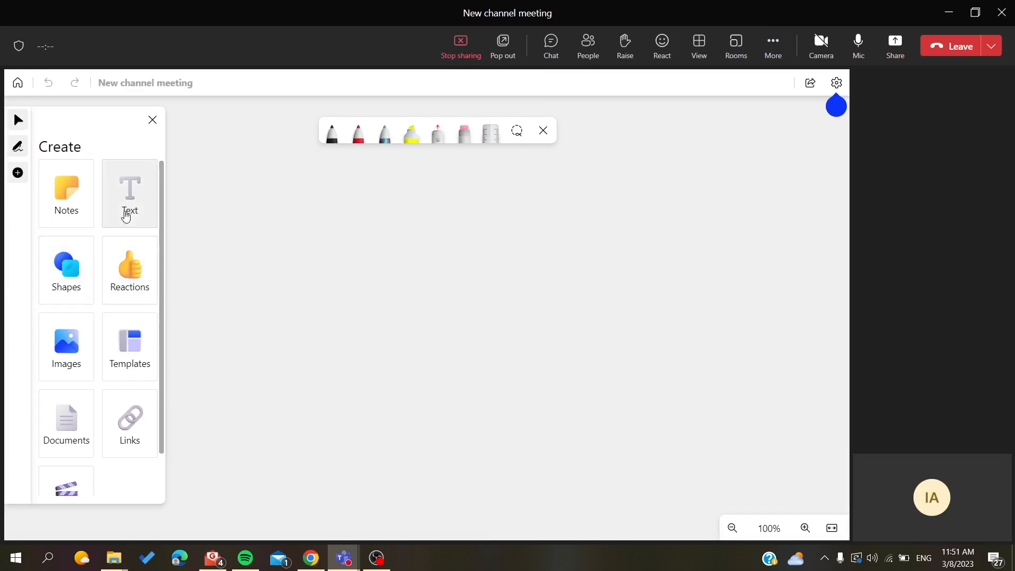
- Add the text "Hello everyone" to the whiteboard canvas
{"action": "left_click", "coordinate": [118, 224]}
{"action": "left_click", "coordinate": [349, 219]}
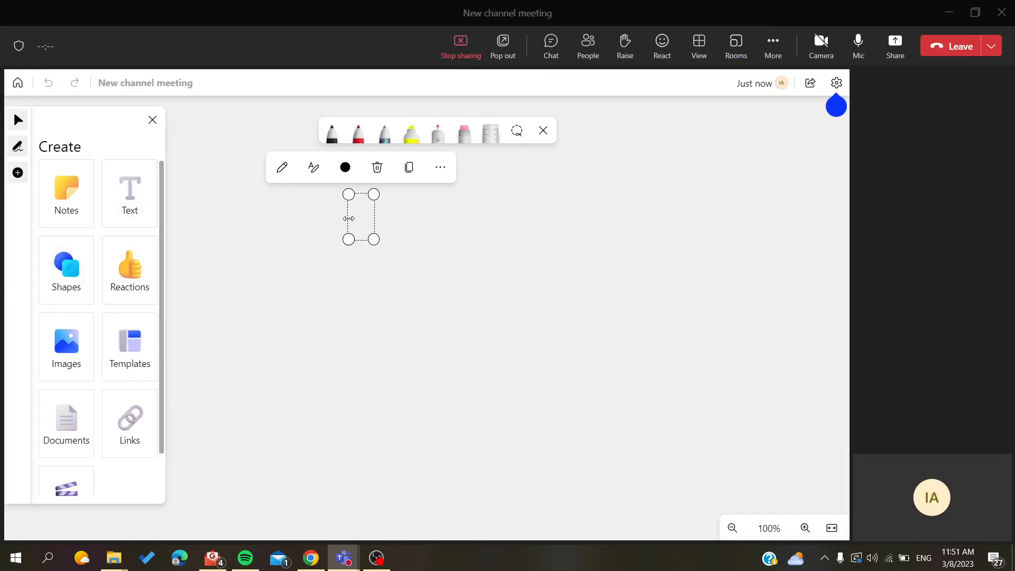
{"action": "type", "text": "He"}
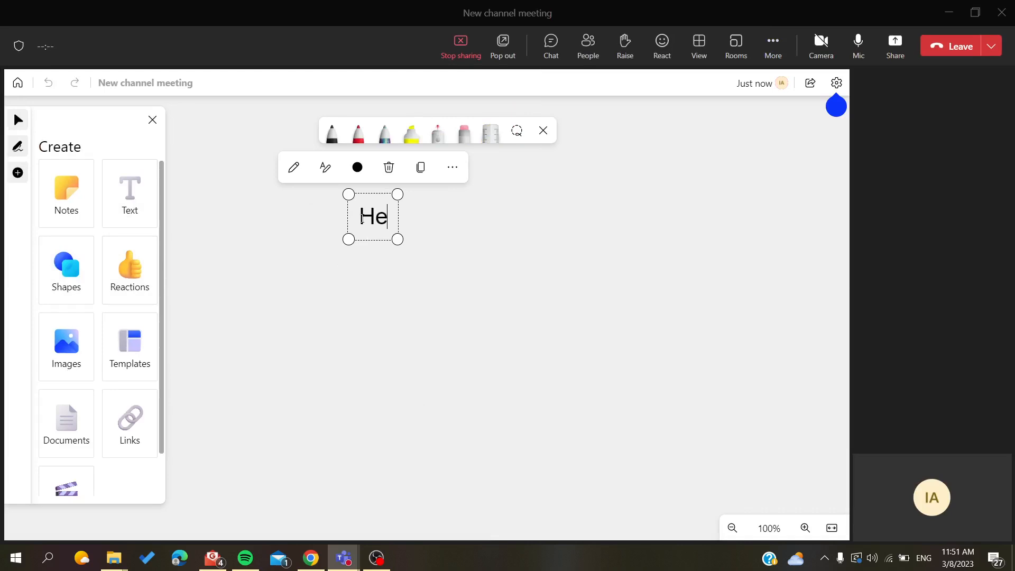
{"action": "type", "text": "llo ever"}
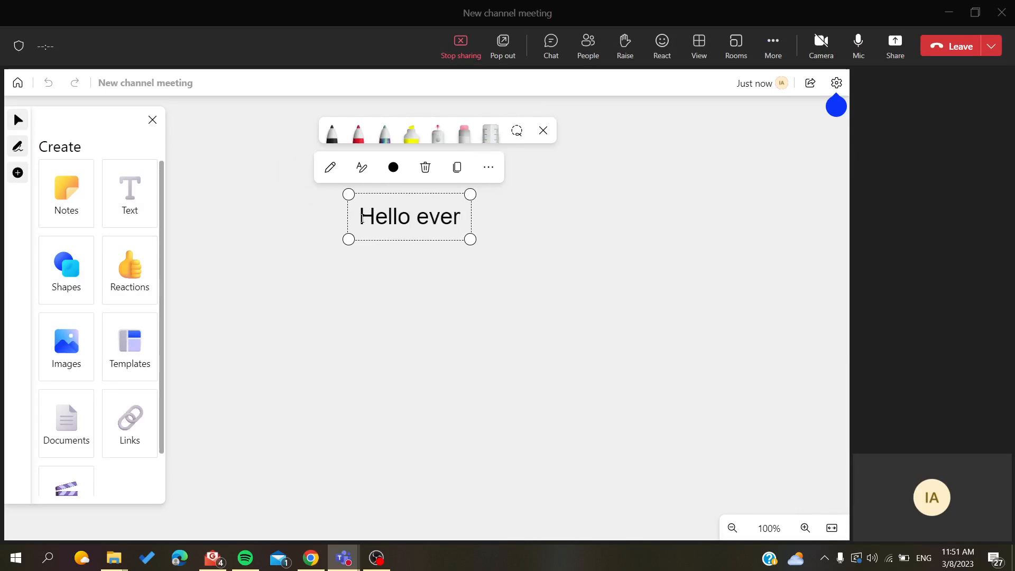
{"action": "type", "text": "yo"}
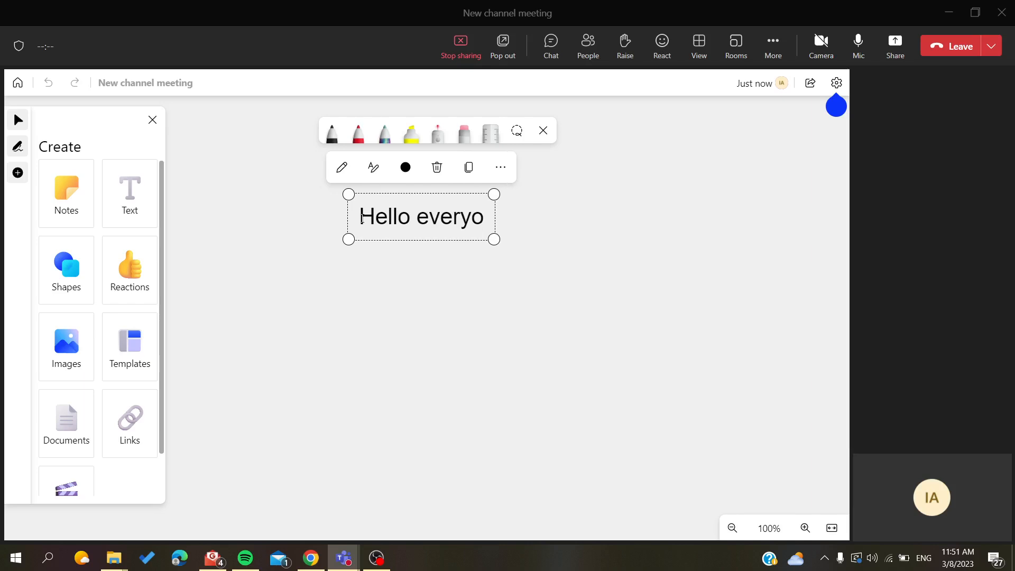
{"action": "type", "text": "ne"}
- Place a light orange sticky note beside the "Hello everyone" text and write "note 1" in it
{"action": "left_click", "coordinate": [67, 194]}
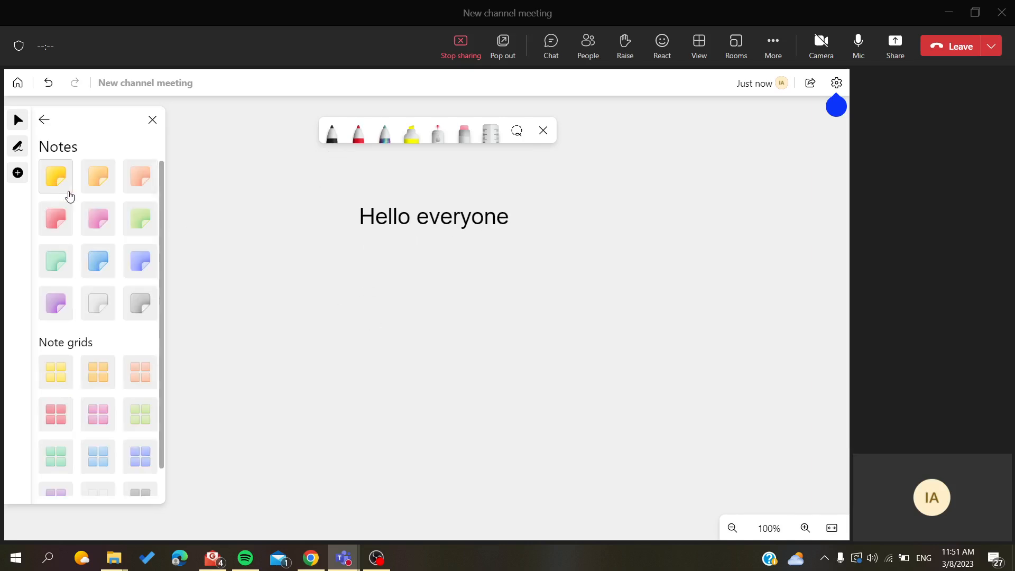
{"action": "left_click_drag", "start_coordinate": [95, 184], "coordinate": [693, 214]}
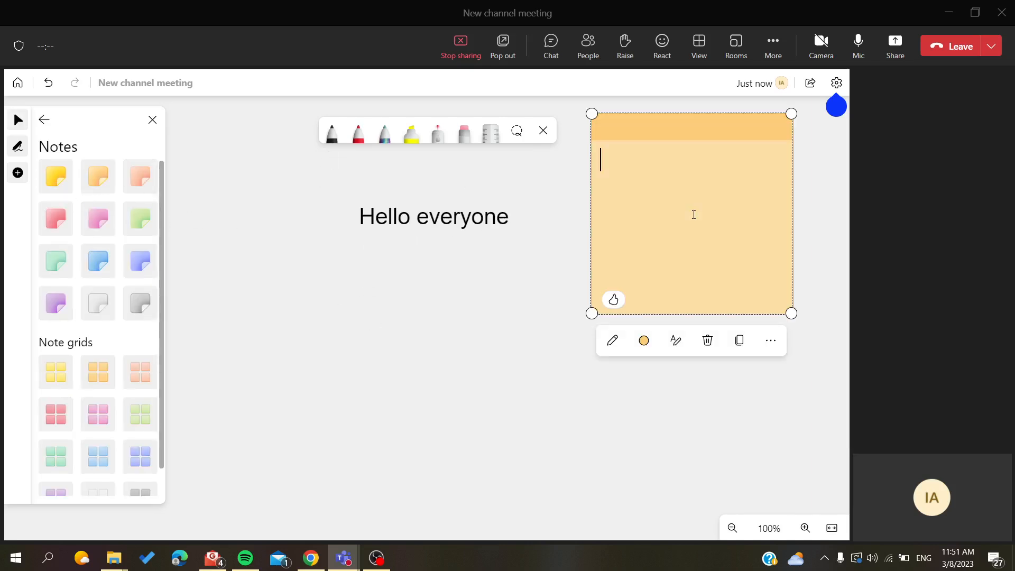
{"action": "type", "text": "note 1"}
{"action": "left_click", "coordinate": [466, 368]}
{"action": "left_click", "coordinate": [44, 120]}
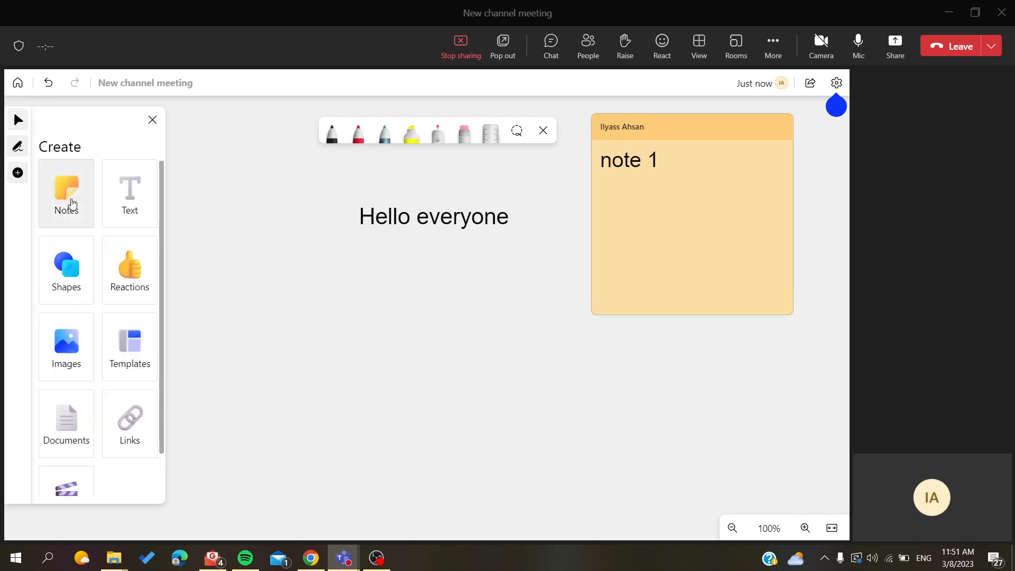
- Handwrite "HI" in red pen beside the "Hello everyone" text and leave inking mode
{"action": "scroll", "coordinate": [303, 347], "scroll_direction": "up", "scroll_amount": 2}
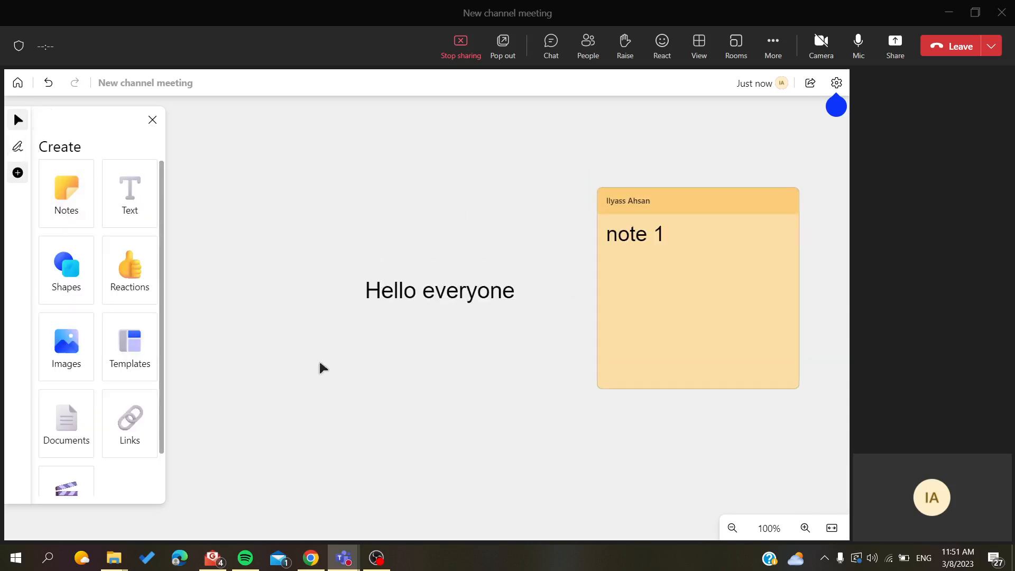
{"action": "left_click", "coordinate": [18, 148]}
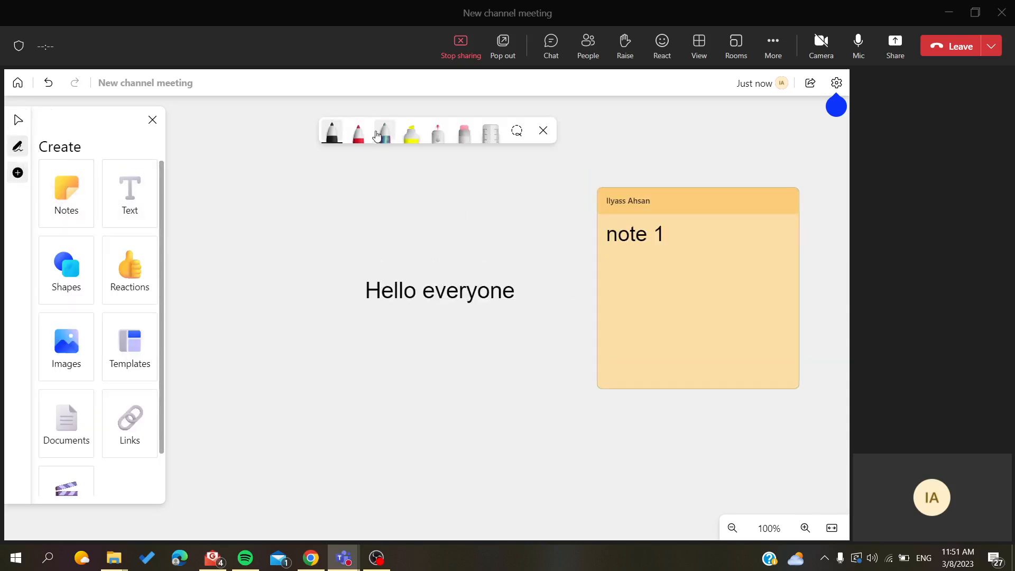
{"action": "left_click", "coordinate": [358, 133]}
{"action": "left_click_drag", "start_coordinate": [236, 210], "coordinate": [230, 311]}
{"action": "left_click_drag", "start_coordinate": [265, 226], "coordinate": [261, 305]}
{"action": "left_click_drag", "start_coordinate": [204, 257], "coordinate": [273, 260]}
{"action": "left_click_drag", "start_coordinate": [307, 207], "coordinate": [286, 307]}
{"action": "left_click_drag", "start_coordinate": [290, 216], "coordinate": [342, 213]}
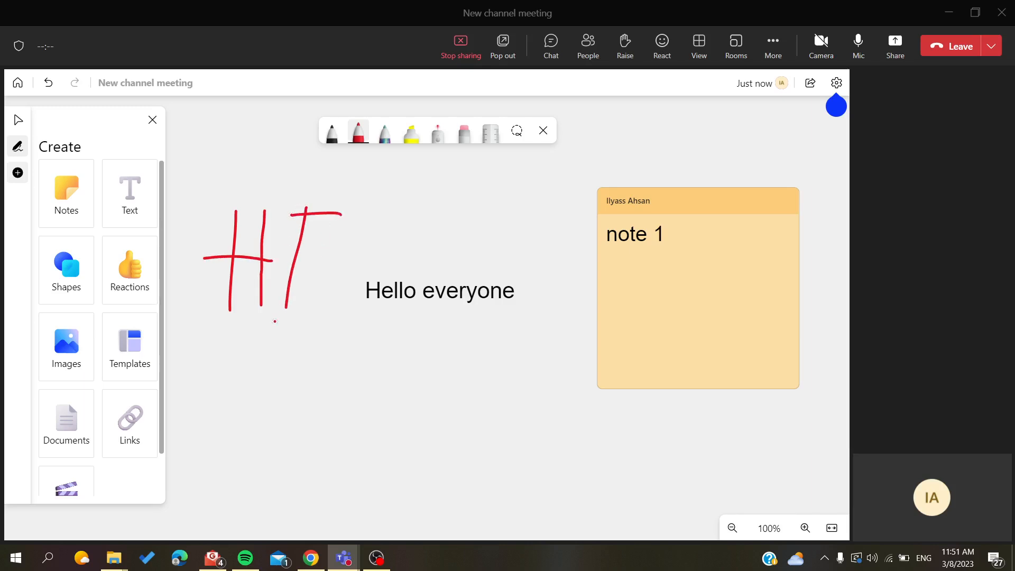
{"action": "left_click_drag", "start_coordinate": [284, 311], "coordinate": [308, 314]}
{"action": "scroll", "coordinate": [297, 357], "scroll_direction": "down", "scroll_amount": 5}
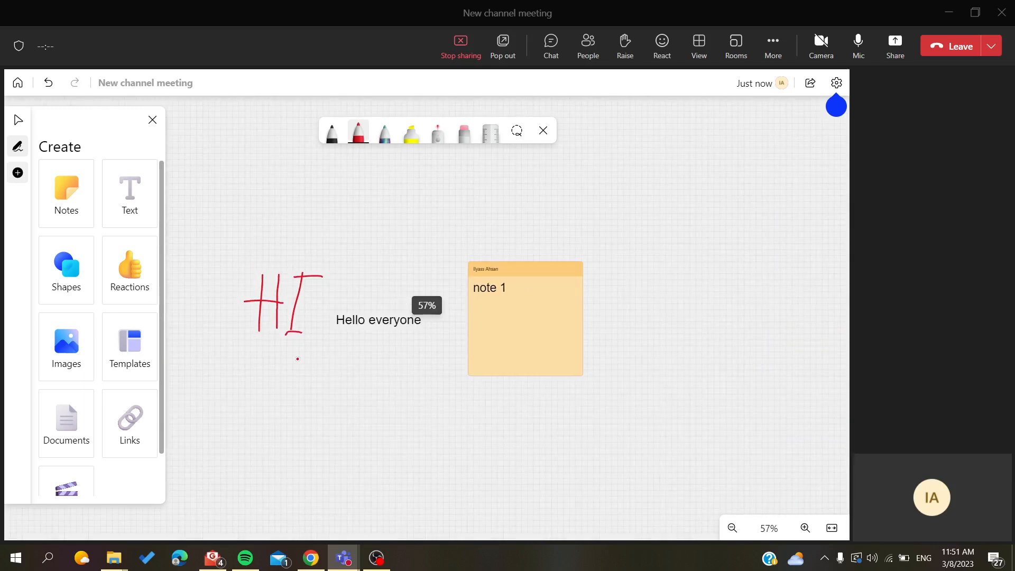
{"action": "scroll", "coordinate": [354, 333], "scroll_direction": "up", "scroll_amount": 5}
{"action": "scroll", "coordinate": [354, 333], "scroll_direction": "down", "scroll_amount": 10}
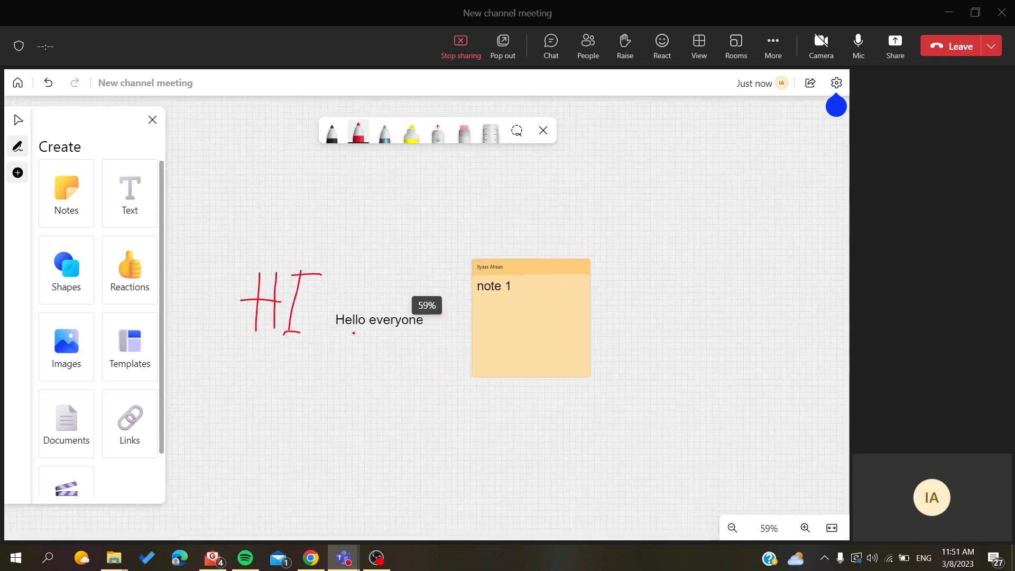
{"action": "scroll", "coordinate": [354, 333], "scroll_direction": "up", "scroll_amount": 7}
{"action": "right_click", "coordinate": [356, 263]}
{"action": "key", "text": "Escape"}
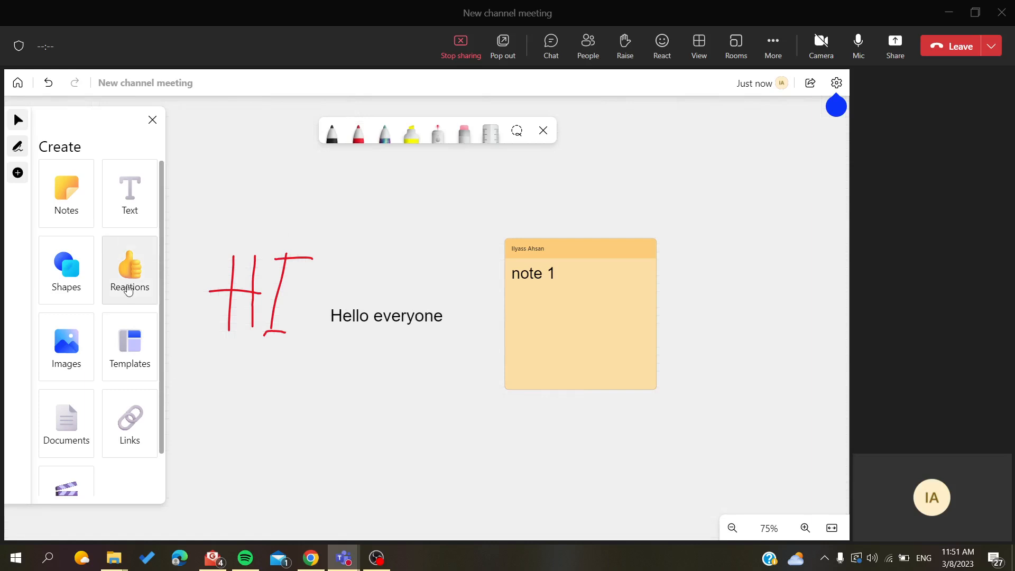
- Add a thumbs-up reaction to the whiteboard and move it above the handwritten "HI"
{"action": "left_click", "coordinate": [113, 281]}
{"action": "left_click", "coordinate": [140, 225]}
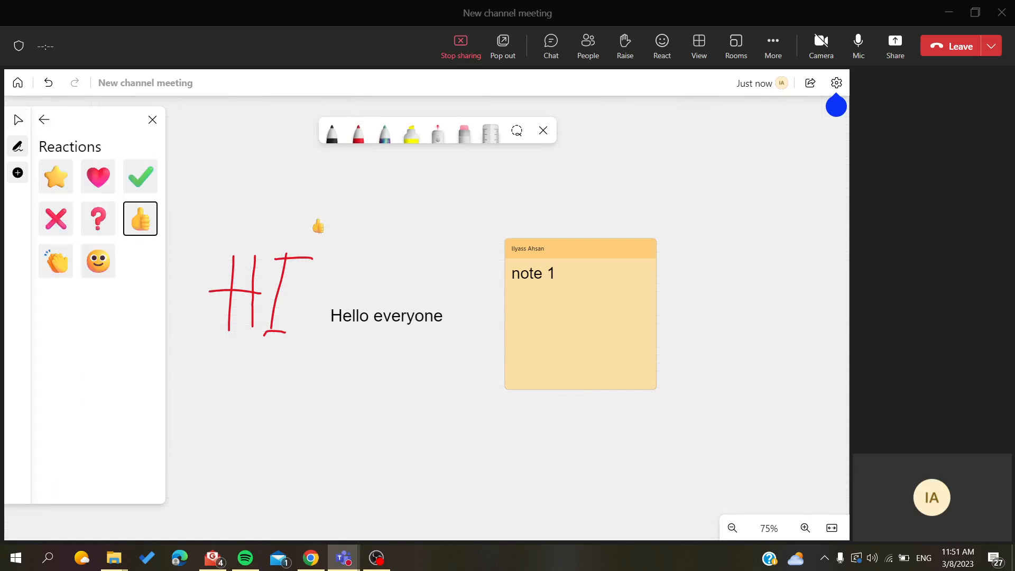
{"action": "left_click", "coordinate": [383, 227]}
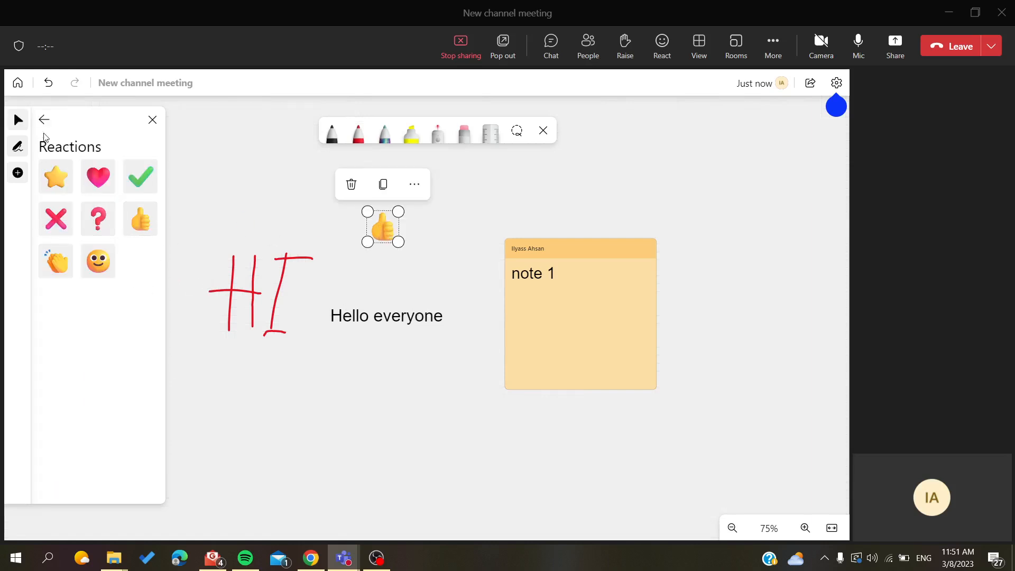
{"action": "left_click", "coordinate": [44, 121]}
{"action": "left_click", "coordinate": [382, 226]}
{"action": "left_click_drag", "start_coordinate": [381, 226], "coordinate": [288, 199]}
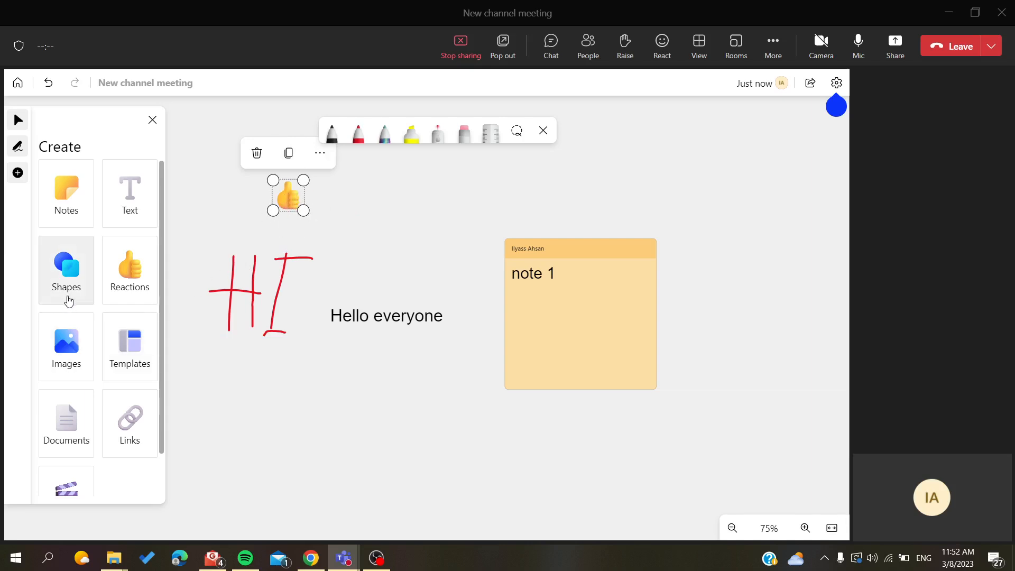
- Draw a large rounded shape covering the "HI" and "Hello everyone" text and overlapping the sticky note's edge
{"action": "left_click", "coordinate": [68, 303]}
{"action": "left_click", "coordinate": [98, 262]}
{"action": "mouse_move", "coordinate": [207, 235]}
{"action": "left_mouse_down"}
{"action": "mouse_move", "coordinate": [519, 377]}
{"action": "mouse_move", "coordinate": [534, 395]}
{"action": "left_mouse_up"}
{"action": "left_click", "coordinate": [395, 424]}
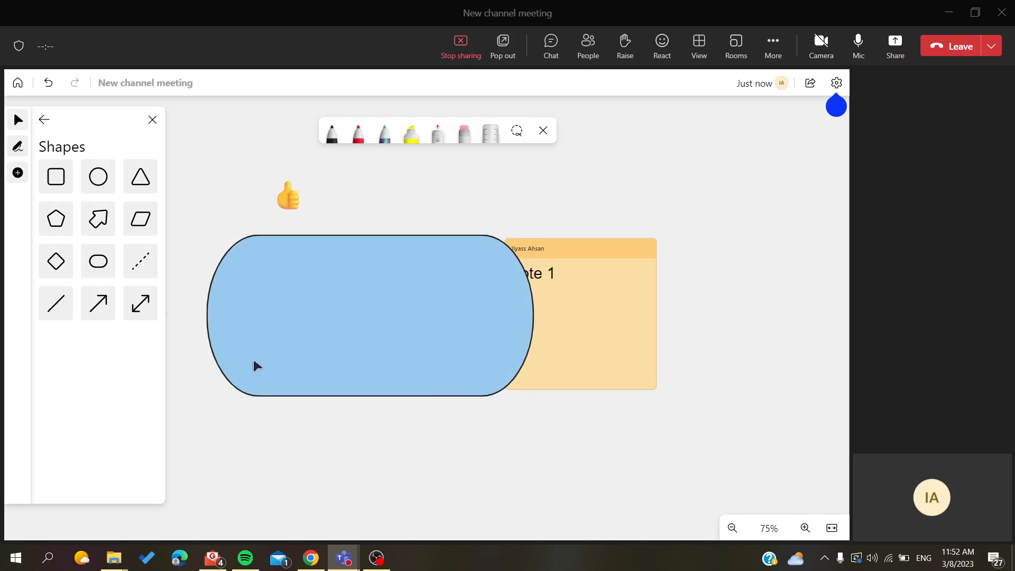
{"action": "left_click", "coordinate": [45, 120]}
- View the recent files offered for inserting a document, and leave without selecting one
{"action": "scroll", "coordinate": [81, 358], "scroll_direction": "down", "scroll_amount": 1}
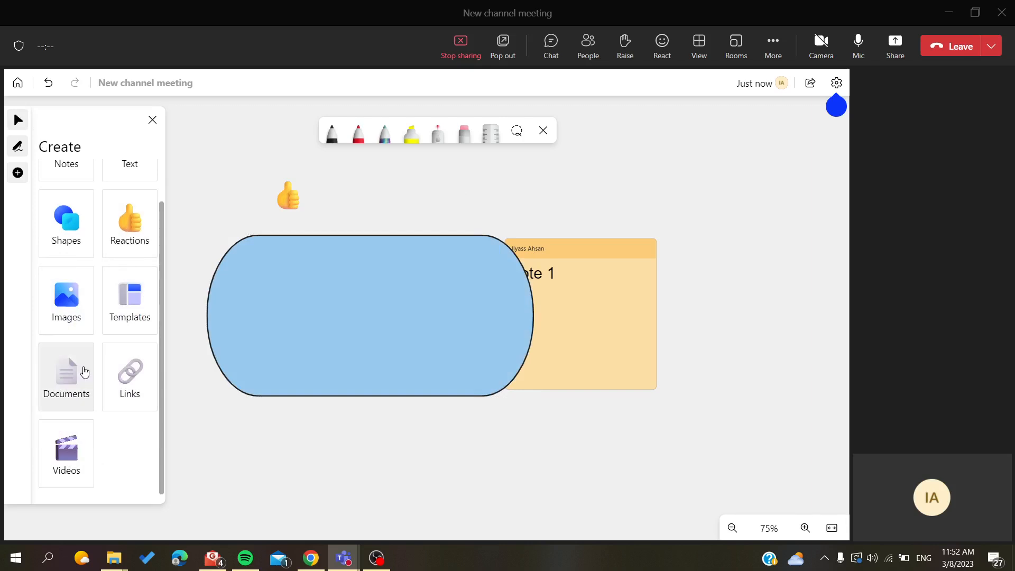
{"action": "left_click", "coordinate": [63, 400]}
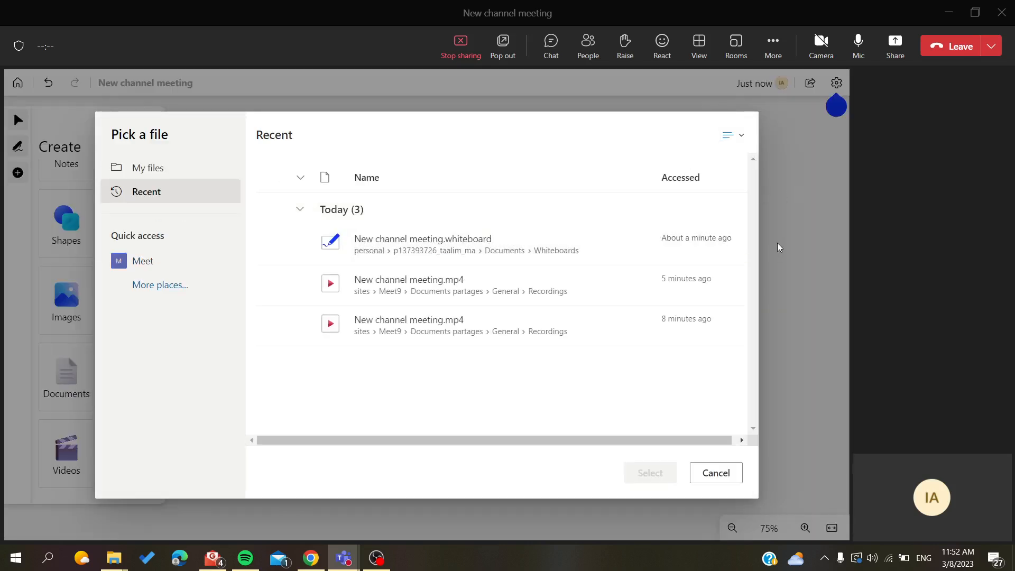
{"action": "left_click", "coordinate": [704, 476]}
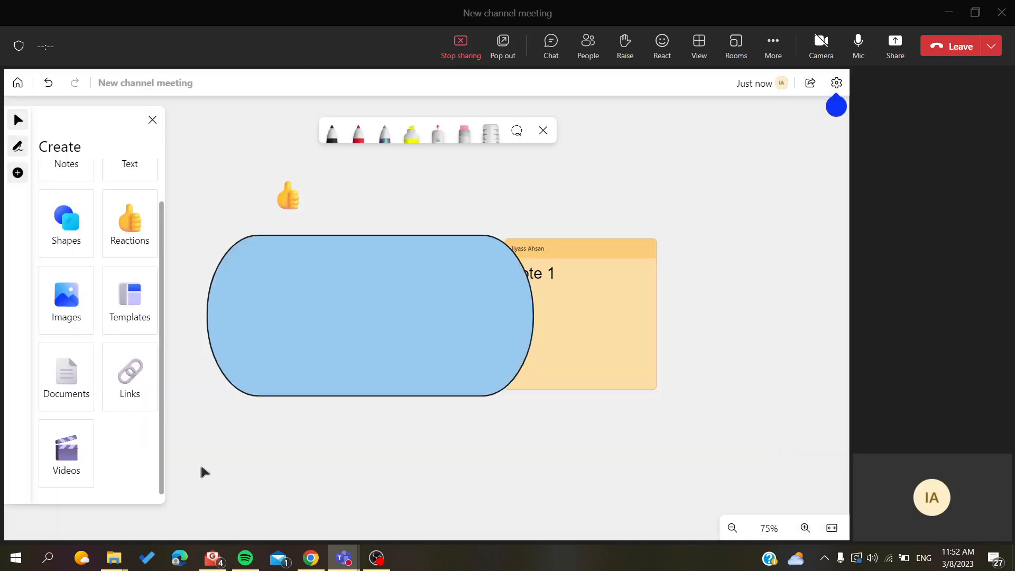
{"action": "scroll", "coordinate": [357, 215], "scroll_direction": "up", "scroll_amount": 5}
{"action": "scroll", "coordinate": [361, 214], "scroll_direction": "down", "scroll_amount": 5}
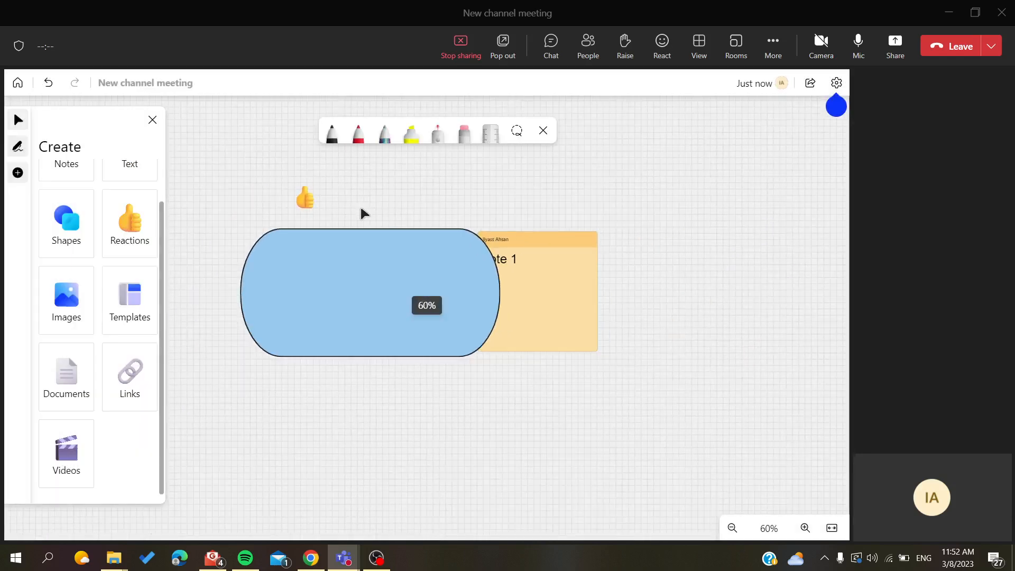
{"action": "scroll", "coordinate": [90, 176], "scroll_direction": "up", "scroll_amount": 1}
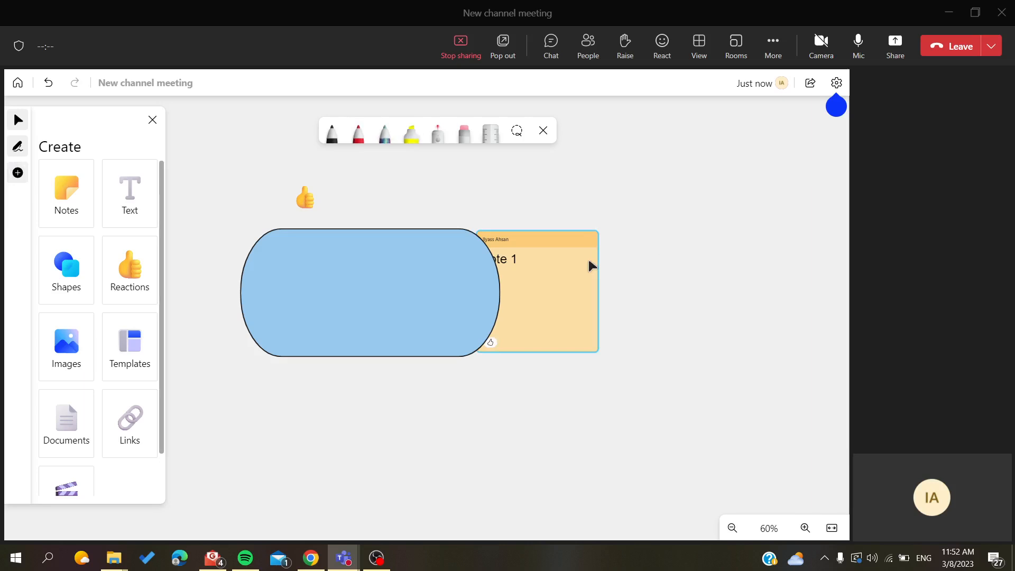
{"action": "mouse_move", "coordinate": [834, 105]}
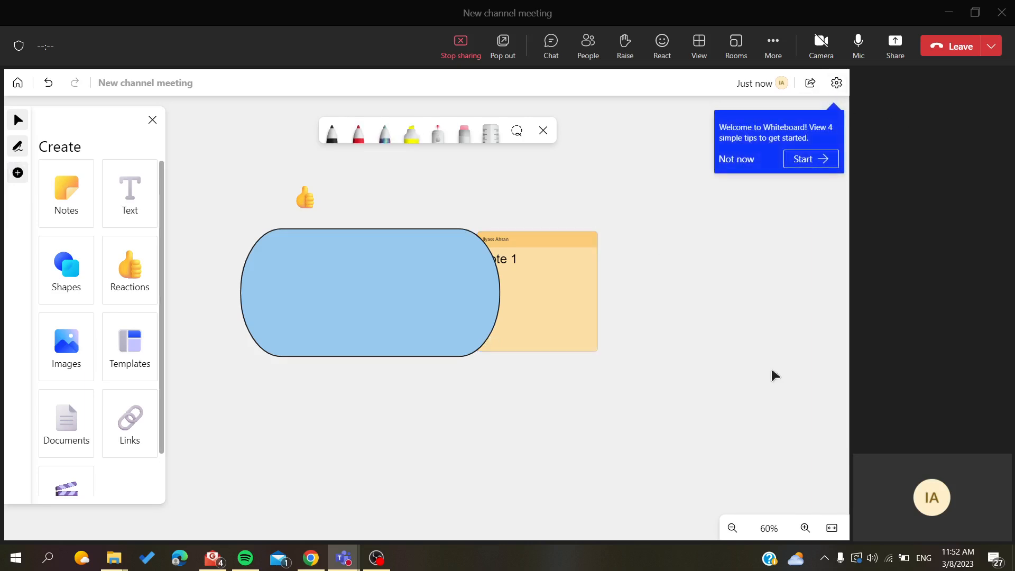